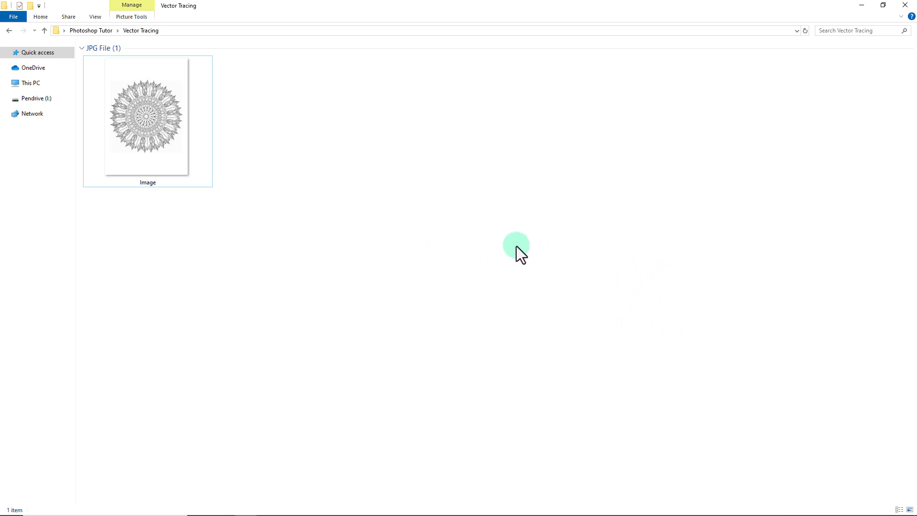
Open Image.jpg from the Vector Tracing folder to view the mandala drawing, and close the viewer.
{"action": "left_click", "coordinate": [147, 111]}
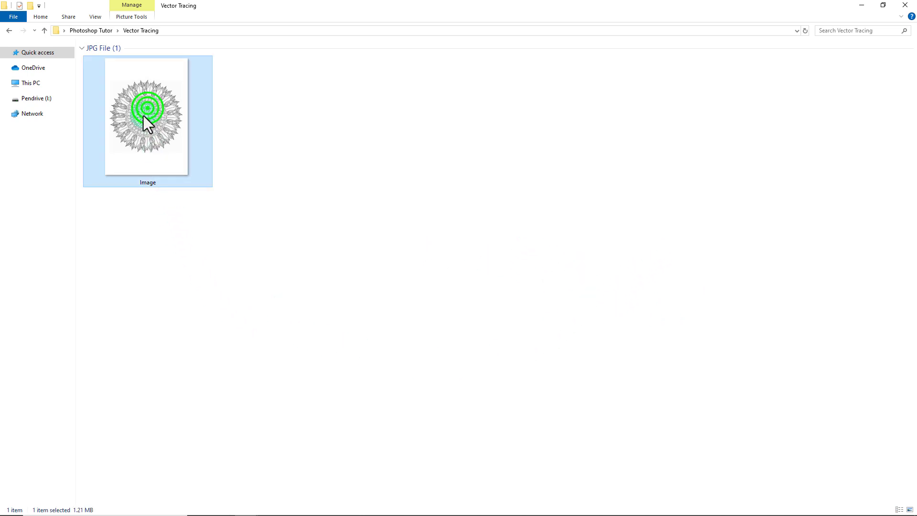
{"action": "double_click", "coordinate": [151, 116]}
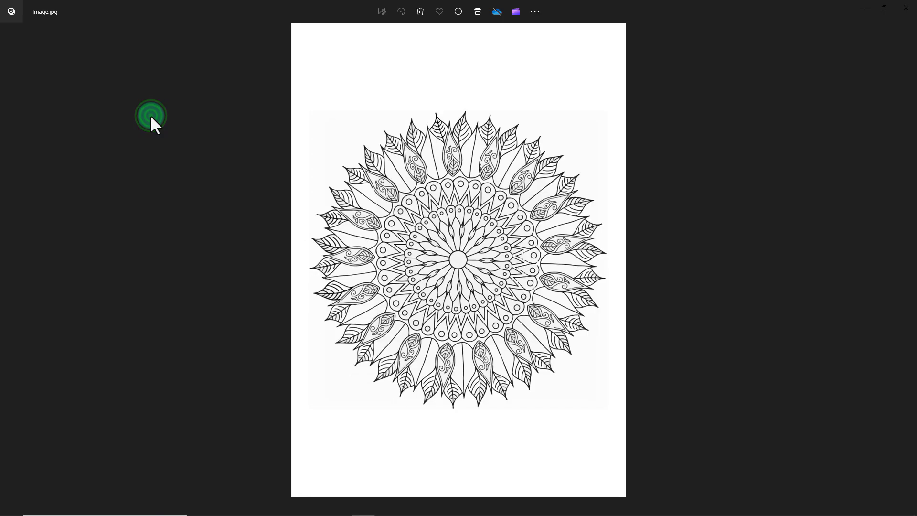
{"action": "left_click", "coordinate": [504, 388]}
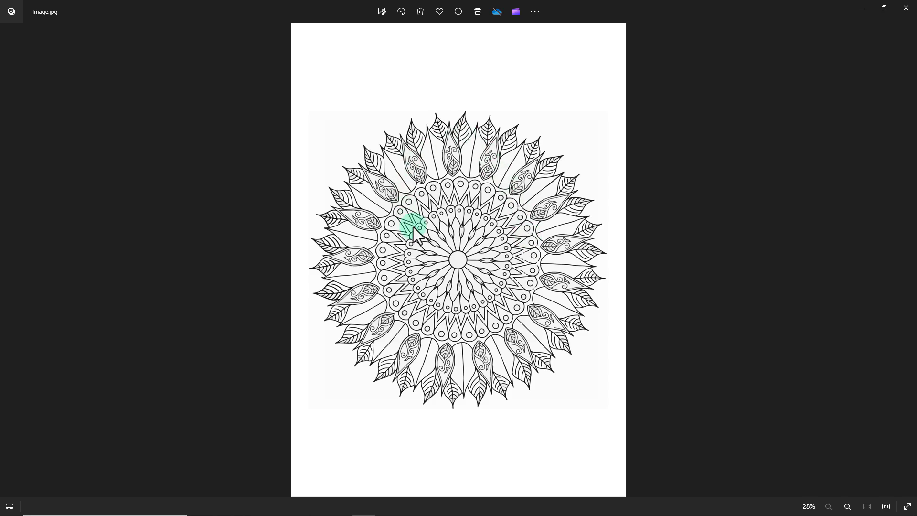
{"action": "left_click", "coordinate": [907, 9]}
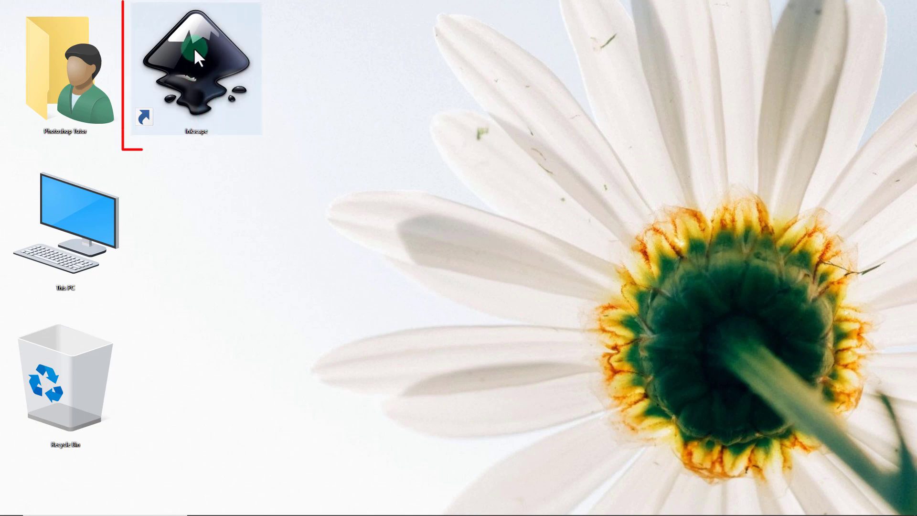
Launch Inkscape from the desktop and create a new document.
{"action": "double_click", "coordinate": [193, 47]}
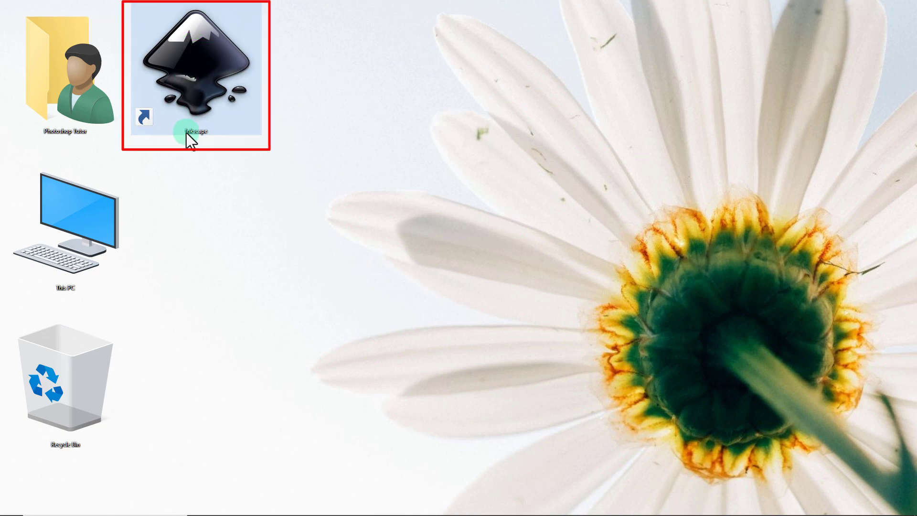
{"action": "double_click", "coordinate": [193, 91]}
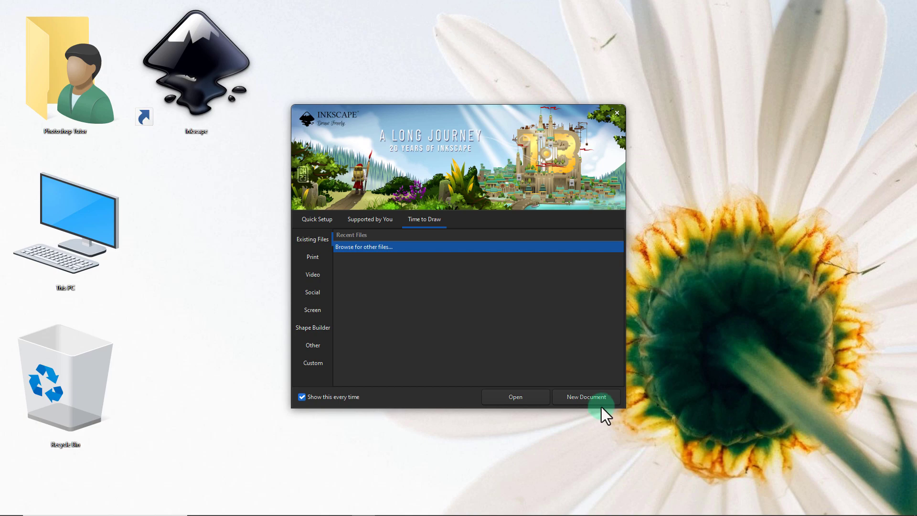
{"action": "left_click", "coordinate": [584, 399]}
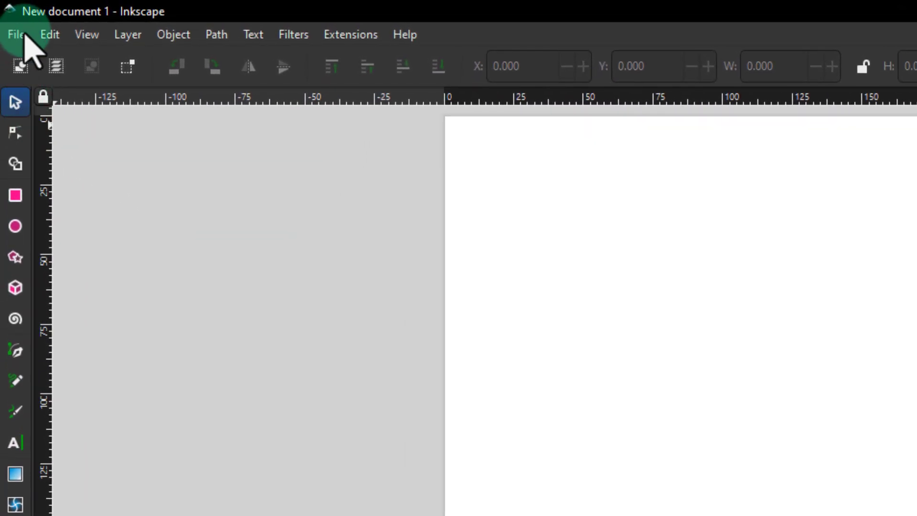
Open the JPG file Image from the Vector Tracing folder, embedded, with DPI from file and rendering mode None (auto).
{"action": "left_click", "coordinate": [14, 35]}
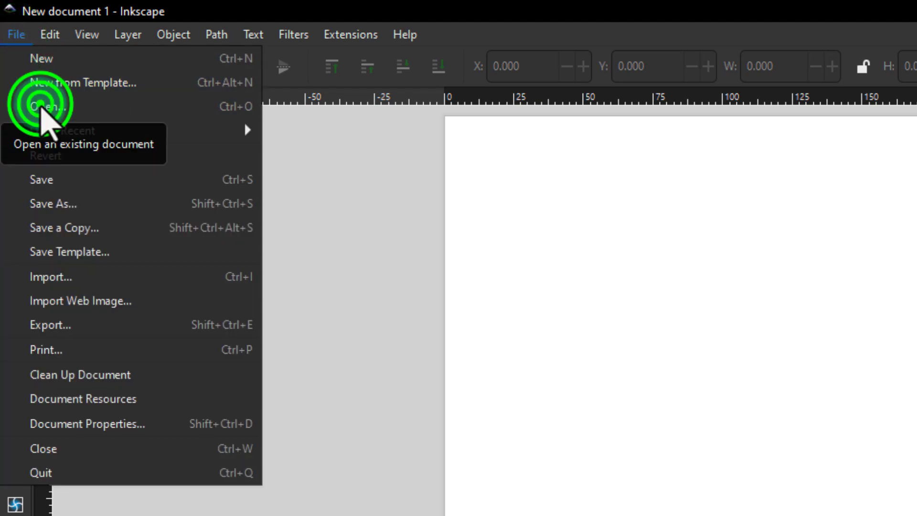
{"action": "left_click", "coordinate": [53, 107]}
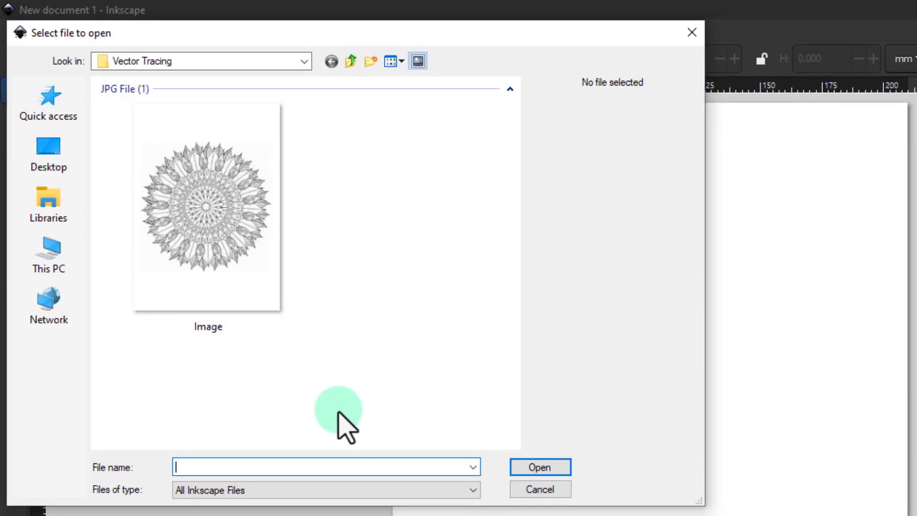
{"action": "left_click", "coordinate": [196, 198]}
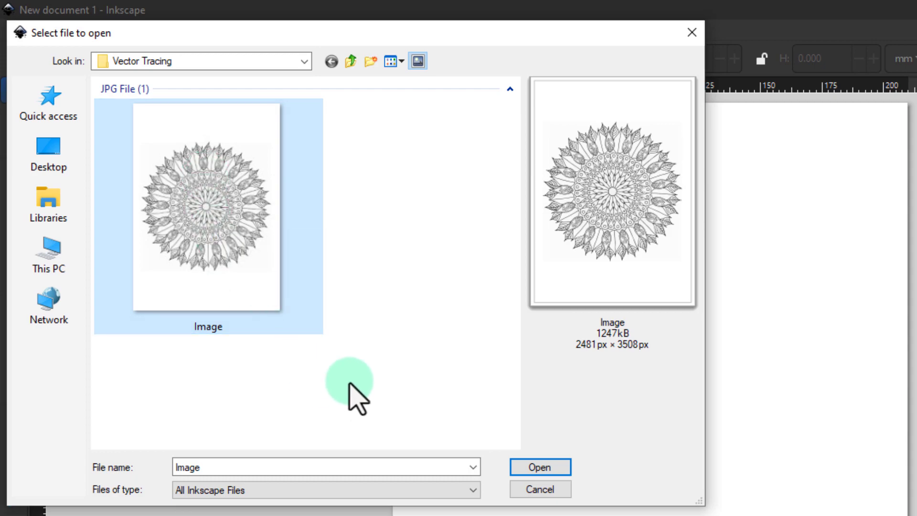
{"action": "left_click", "coordinate": [529, 467]}
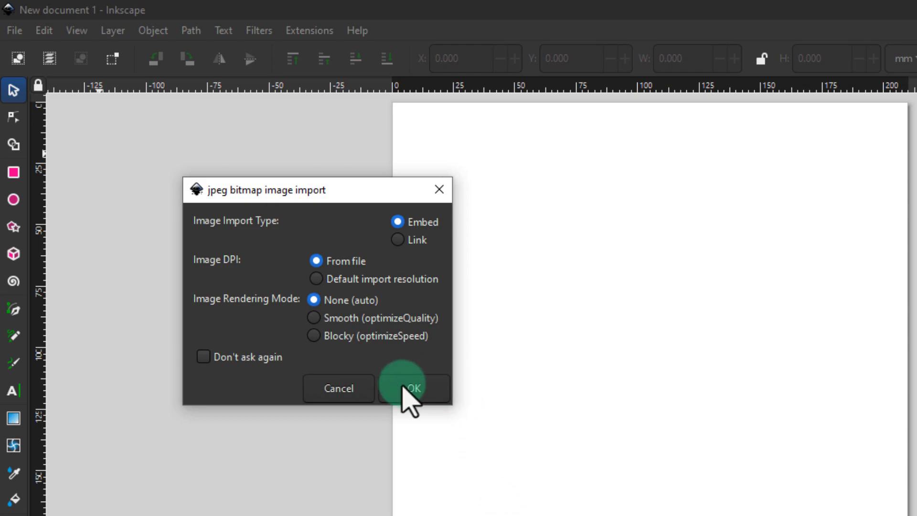
{"action": "left_click", "coordinate": [419, 388]}
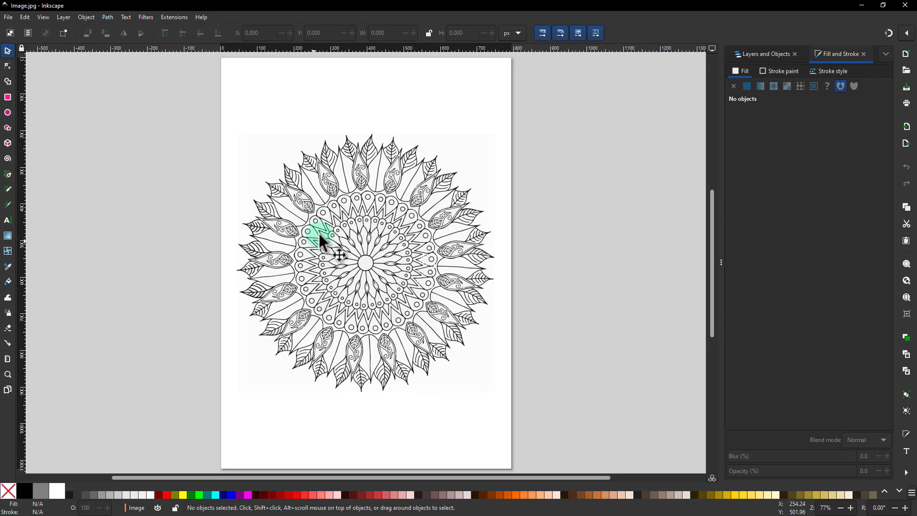
Move the embedded mandala image off the page into the empty canvas beside it.
{"action": "left_click_drag", "start_coordinate": [385, 234], "coordinate": [251, 247]}
{"action": "scroll", "coordinate": [343, 247], "scroll_direction": "down", "scroll_amount": 2}
{"action": "scroll", "coordinate": [251, 247], "scroll_direction": "up", "scroll_amount": 2}
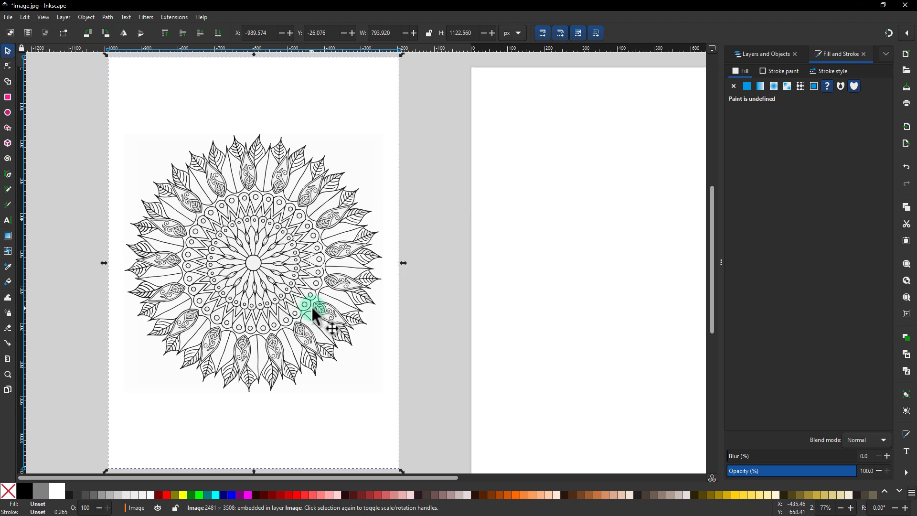
Trace the mandala bitmap in a single scan using Brightness cutoff with threshold 0.450.
{"action": "left_click", "coordinate": [106, 17]}
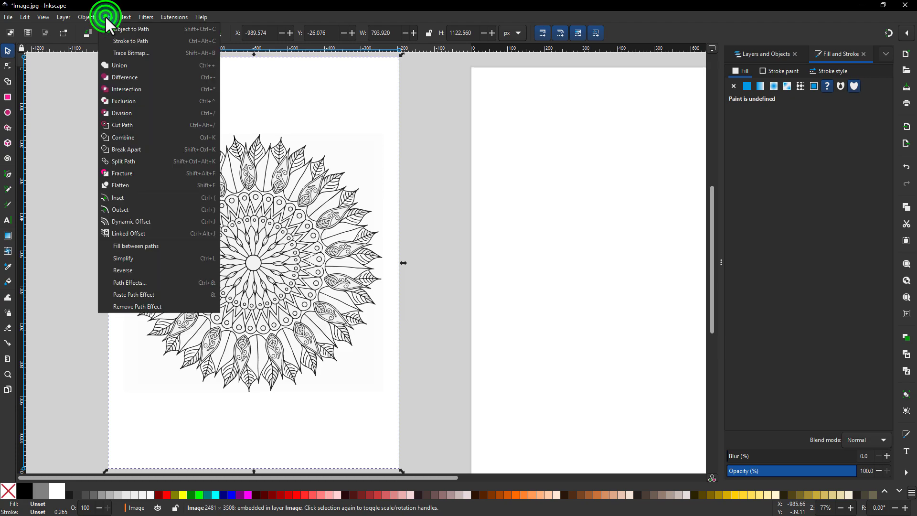
{"action": "left_click", "coordinate": [120, 52]}
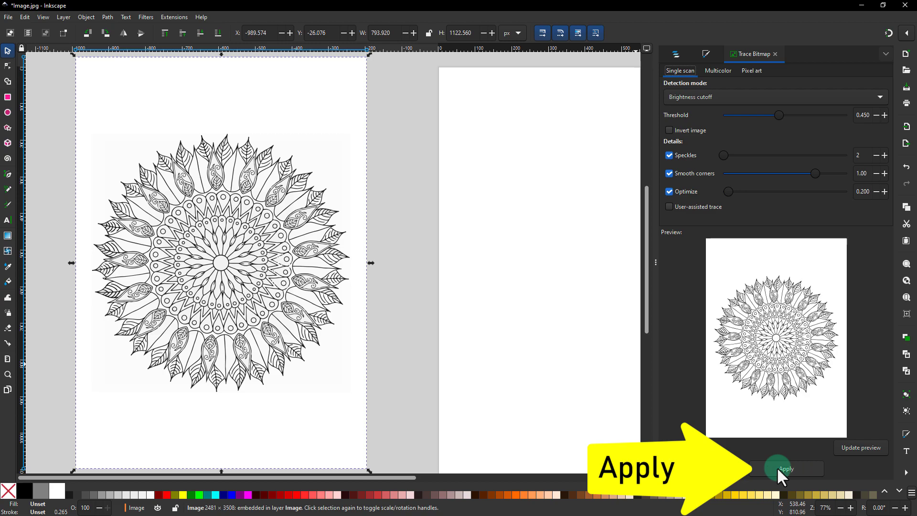
{"action": "left_click", "coordinate": [789, 469]}
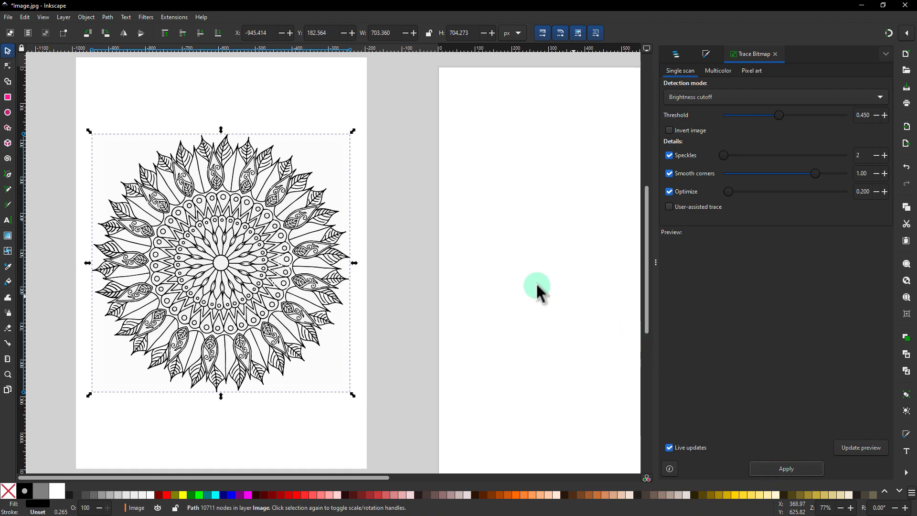
Move the traced mandala away from the original bitmap and delete the bitmap, keeping only the vector path.
{"action": "left_click_drag", "start_coordinate": [239, 238], "coordinate": [447, 233]}
{"action": "left_click_drag", "start_coordinate": [172, 242], "coordinate": [96, 224]}
{"action": "scroll", "coordinate": [270, 258], "scroll_direction": "down", "scroll_amount": 1}
{"action": "left_click_drag", "start_coordinate": [196, 266], "coordinate": [164, 252]}
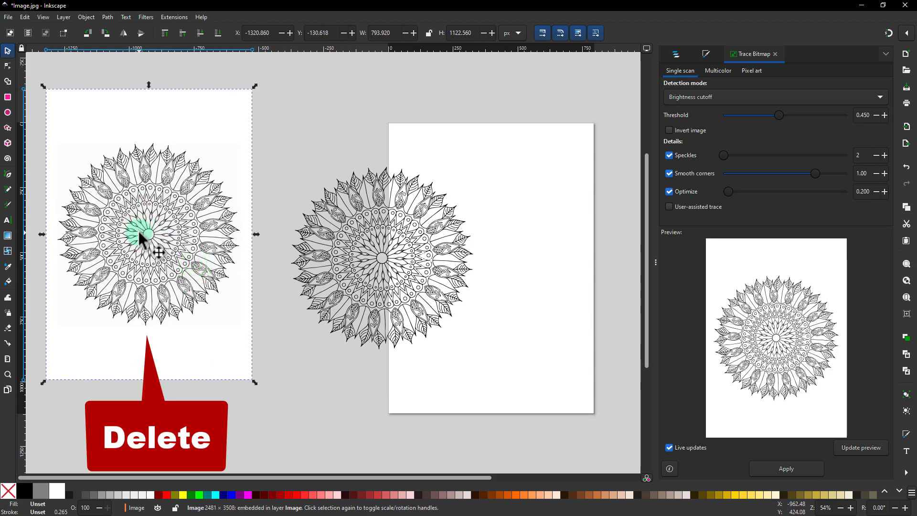
{"action": "key", "text": "Delete"}
{"action": "left_click_drag", "start_coordinate": [409, 248], "coordinate": [276, 229]}
Examine the edges and curves of the traced mandala path up close for sharpness.
{"action": "scroll", "coordinate": [211, 204], "scroll_direction": "up", "scroll_amount": 3}
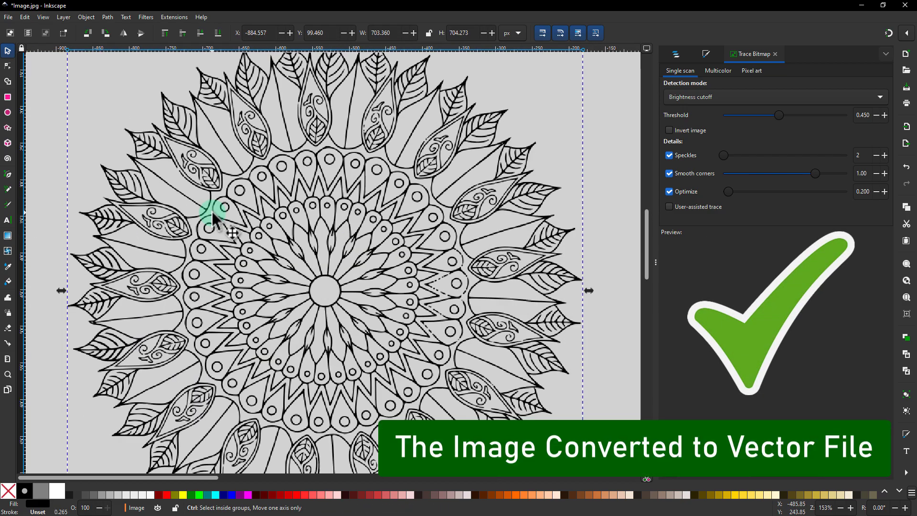
{"action": "scroll", "coordinate": [315, 246], "scroll_direction": "up", "scroll_amount": 12}
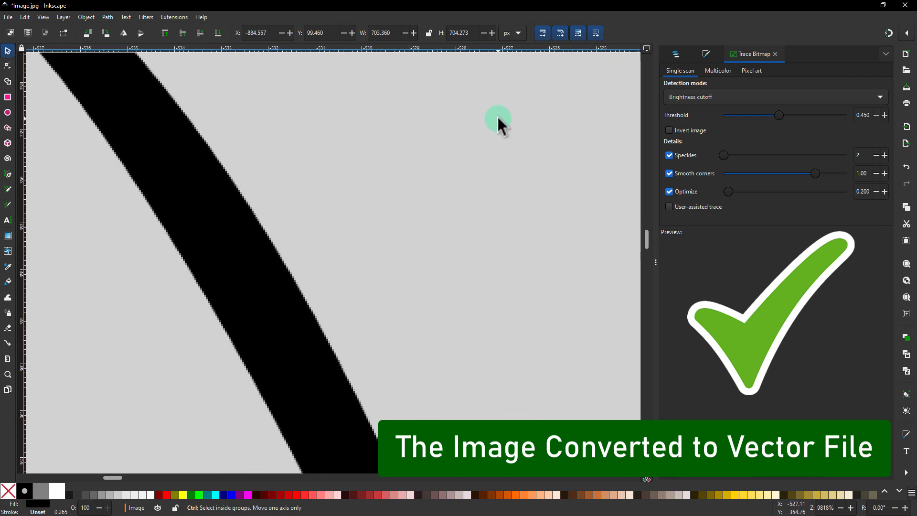
{"action": "scroll", "coordinate": [318, 213], "scroll_direction": "down", "scroll_amount": 4}
{"action": "scroll", "coordinate": [456, 415], "scroll_direction": "up", "scroll_amount": 5}
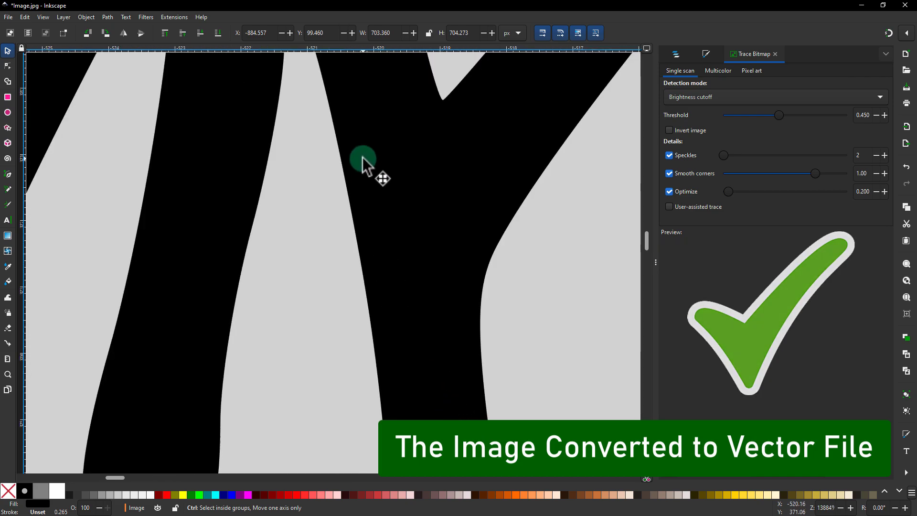
{"action": "scroll", "coordinate": [362, 158], "scroll_direction": "up", "scroll_amount": 2}
{"action": "scroll", "coordinate": [328, 281], "scroll_direction": "down", "scroll_amount": 2}
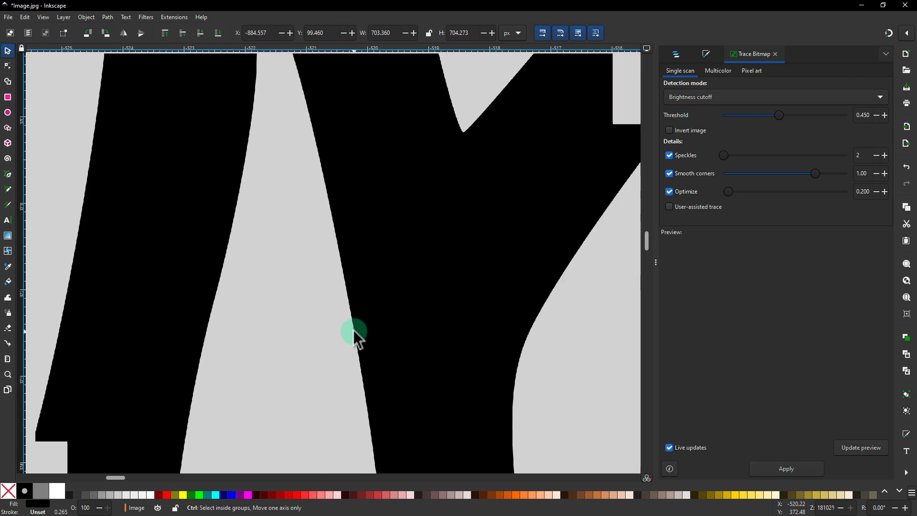
{"action": "scroll", "coordinate": [298, 103], "scroll_direction": "up", "scroll_amount": 2}
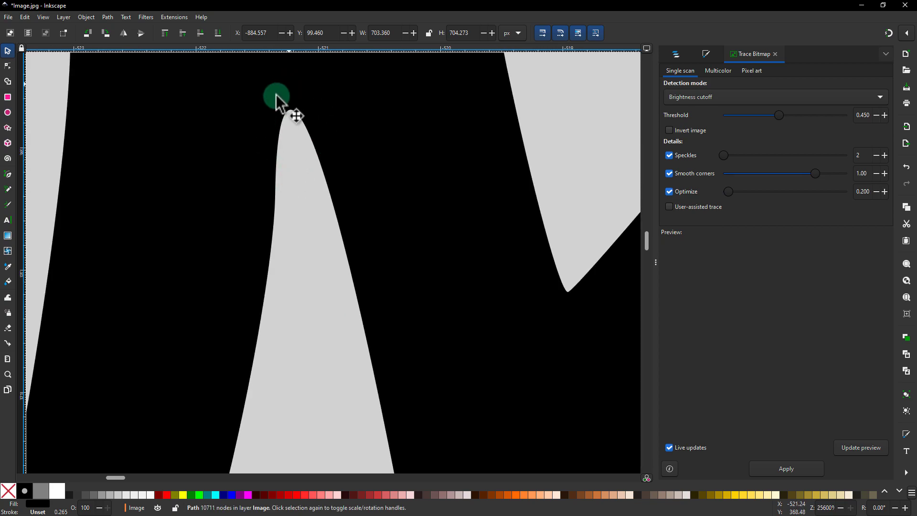
{"action": "scroll", "coordinate": [335, 191], "scroll_direction": "down", "scroll_amount": 13}
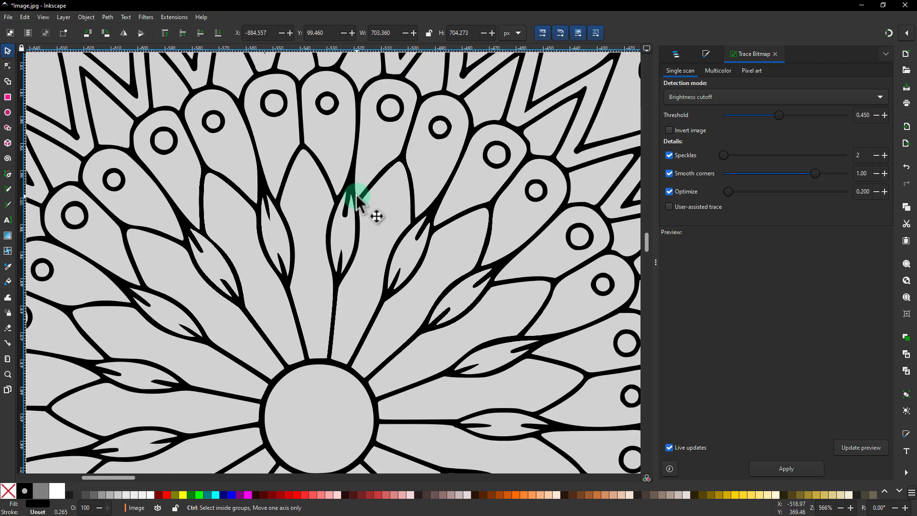
{"action": "scroll", "coordinate": [356, 197], "scroll_direction": "down", "scroll_amount": 3}
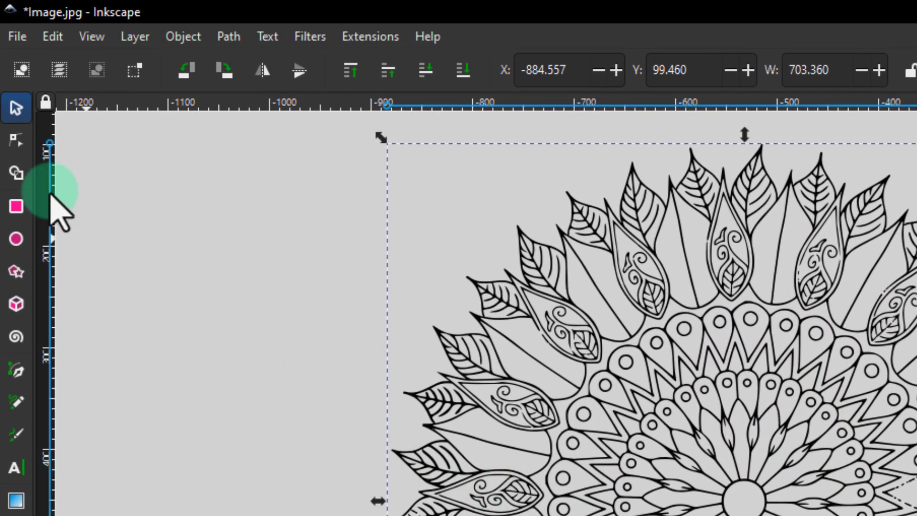
Save the traced drawing as Image in Inkscape SVG format in the Vector Tracing folder.
{"action": "left_click", "coordinate": [18, 38]}
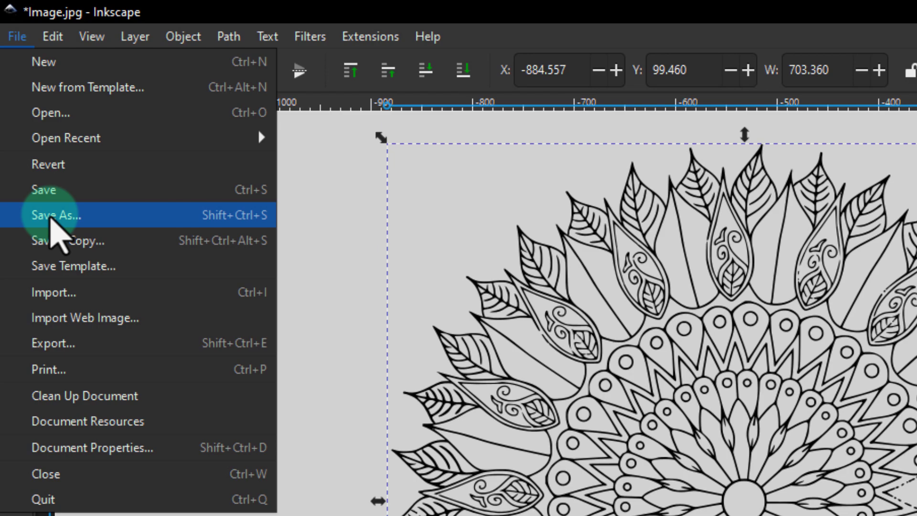
{"action": "left_click", "coordinate": [51, 216]}
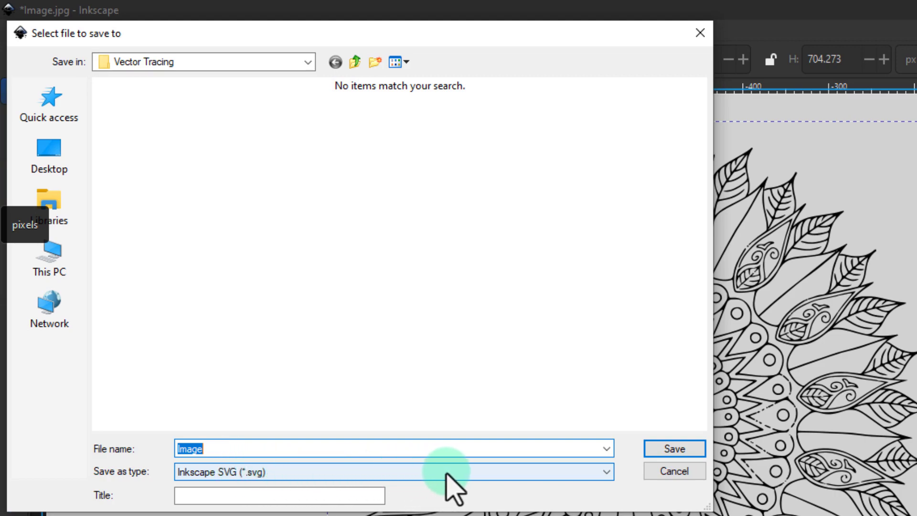
{"action": "left_click", "coordinate": [683, 452]}
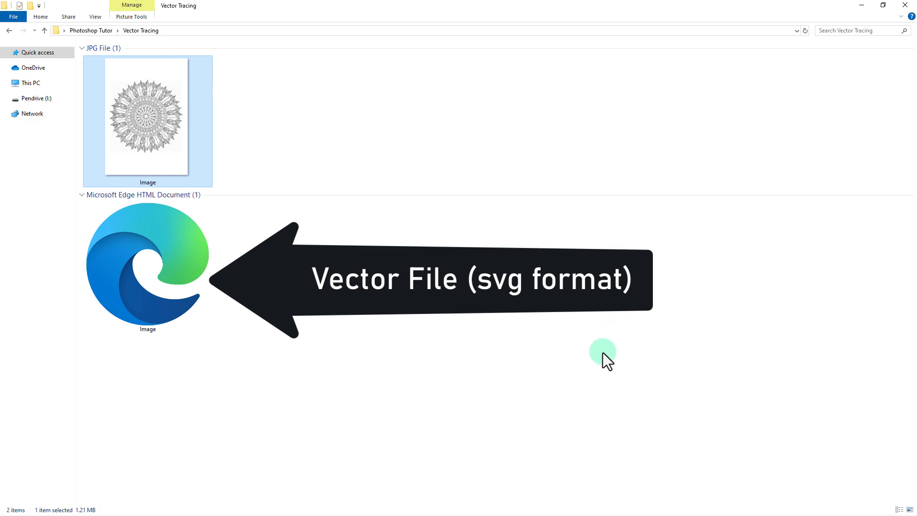
Open the saved Image.svg from the Vector Tracing folder in Illustrator.
{"action": "left_click", "coordinate": [169, 228]}
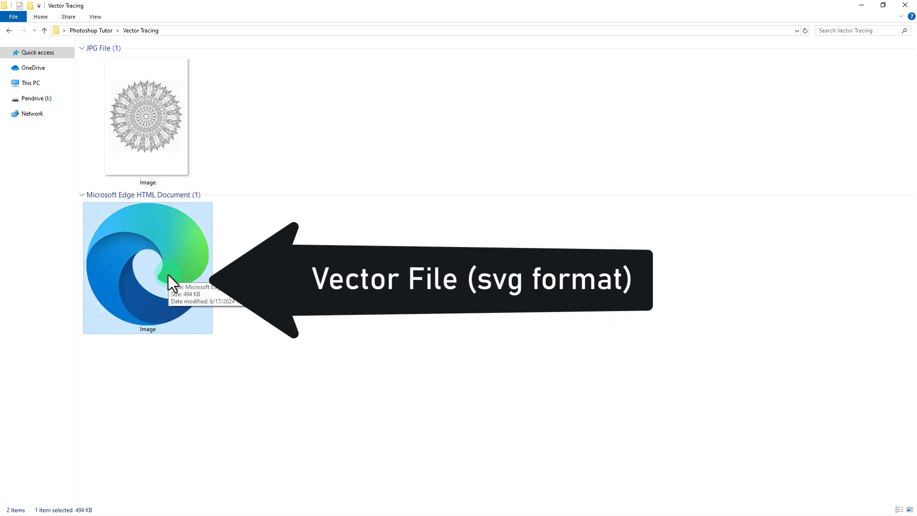
{"action": "left_click_drag", "start_coordinate": [139, 239], "coordinate": [211, 455]}
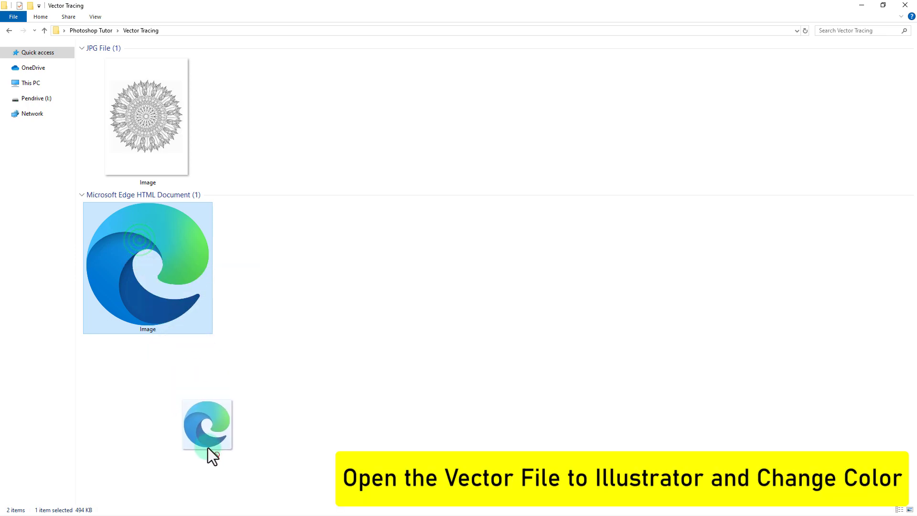
{"action": "left_click_drag", "start_coordinate": [205, 513], "coordinate": [339, 238]}
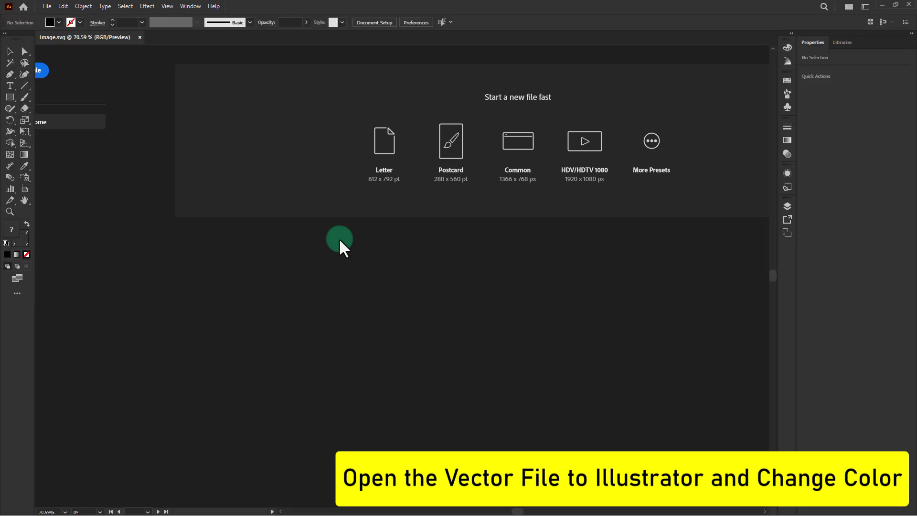
Move the imported mandala group onto the artboard and inspect its vector paths.
{"action": "mouse_move", "coordinate": [372, 320]}
{"action": "left_mouse_down"}
{"action": "mouse_move", "coordinate": [379, 315]}
{"action": "mouse_move", "coordinate": [368, 315]}
{"action": "left_mouse_up"}
{"action": "left_click_drag", "start_coordinate": [189, 191], "coordinate": [620, 236]}
{"action": "left_click_drag", "start_coordinate": [614, 244], "coordinate": [394, 268]}
{"action": "left_click_drag", "start_coordinate": [403, 206], "coordinate": [759, 207]}
{"action": "left_click_drag", "start_coordinate": [371, 280], "coordinate": [683, 243]}
{"action": "left_click_drag", "start_coordinate": [321, 160], "coordinate": [186, 207]}
{"action": "left_click_drag", "start_coordinate": [446, 244], "coordinate": [241, 225]}
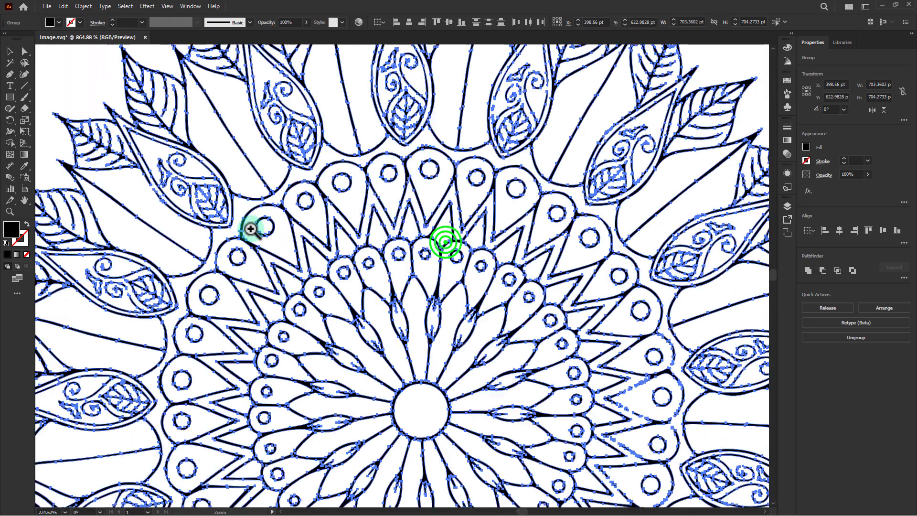
{"action": "left_click_drag", "start_coordinate": [516, 297], "coordinate": [393, 289]}
{"action": "left_click_drag", "start_coordinate": [536, 360], "coordinate": [348, 299]}
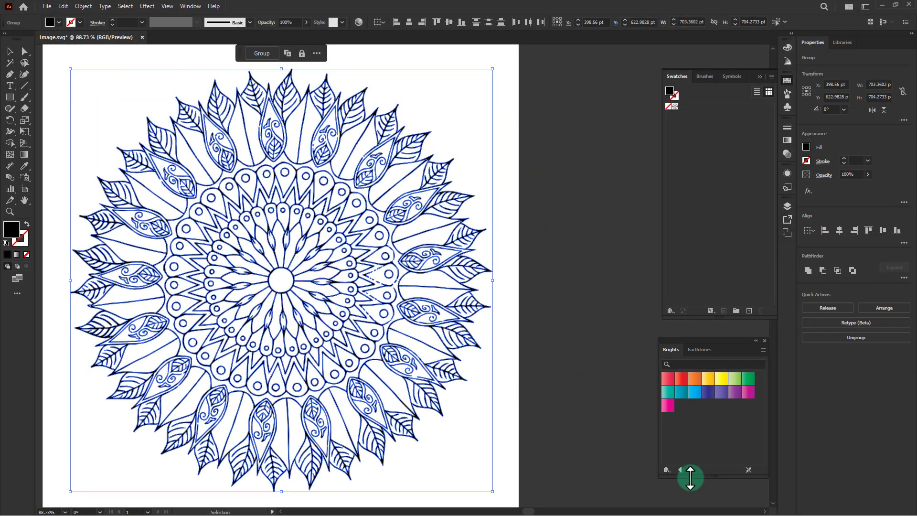
Try magenta and red Brights gradients and two Color Combinations gradients as the mandala group's fill.
{"action": "left_click", "coordinate": [749, 393]}
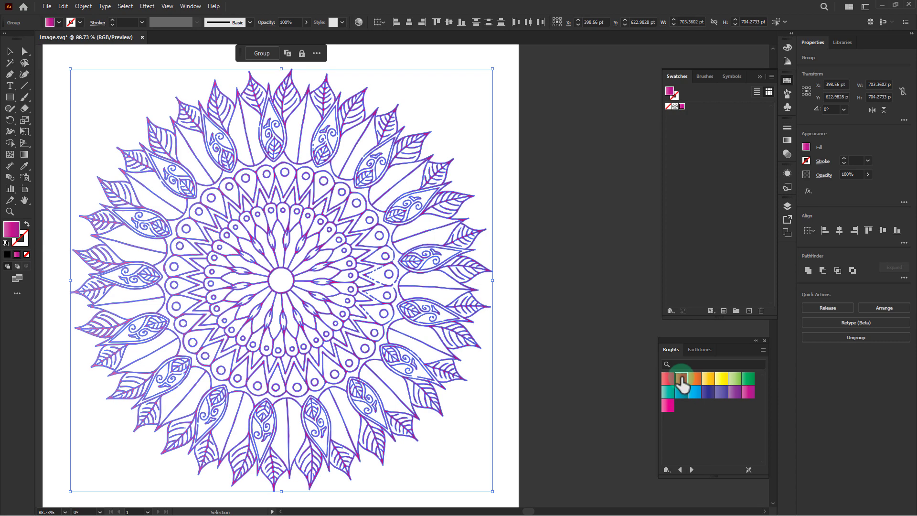
{"action": "left_click", "coordinate": [692, 469]}
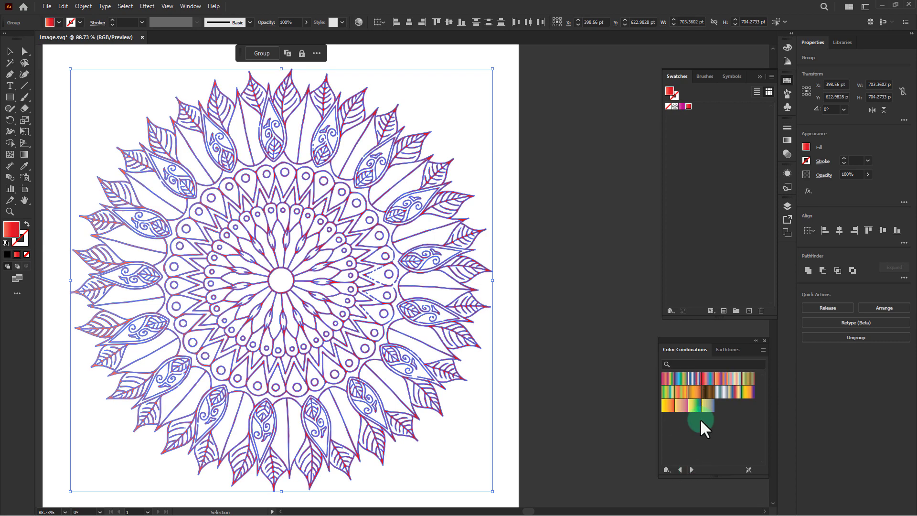
{"action": "left_click", "coordinate": [695, 378]}
{"action": "left_click", "coordinate": [708, 379]}
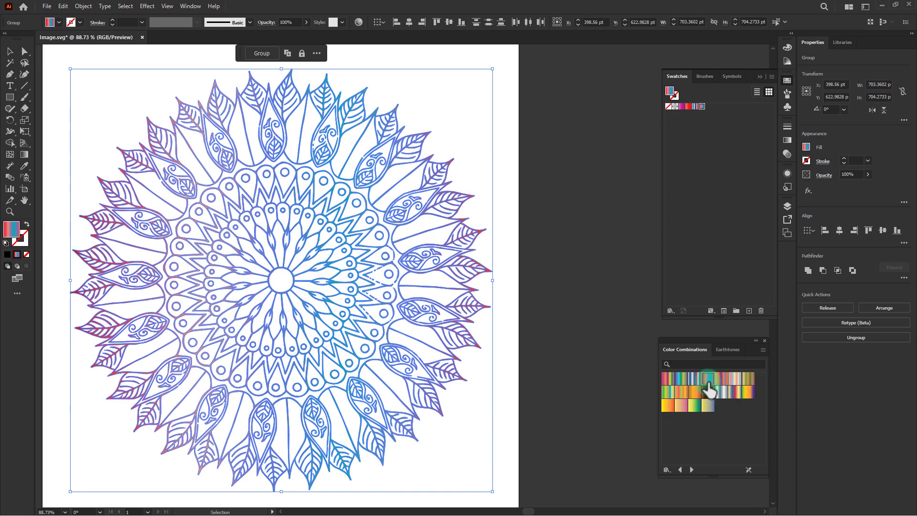
Fill the mandala group with the rainbow Spectrum gradient from the Spectrums library and deselect it.
{"action": "left_click", "coordinate": [691, 470]}
{"action": "left_click", "coordinate": [692, 469]}
{"action": "left_click", "coordinate": [691, 469]}
{"action": "left_click", "coordinate": [692, 470]}
{"action": "left_click", "coordinate": [692, 469]}
{"action": "left_click", "coordinate": [692, 470]}
{"action": "left_click", "coordinate": [692, 469]}
{"action": "left_click", "coordinate": [692, 469]}
{"action": "left_click", "coordinate": [692, 469]}
{"action": "left_click", "coordinate": [692, 469]}
{"action": "left_click", "coordinate": [695, 378]}
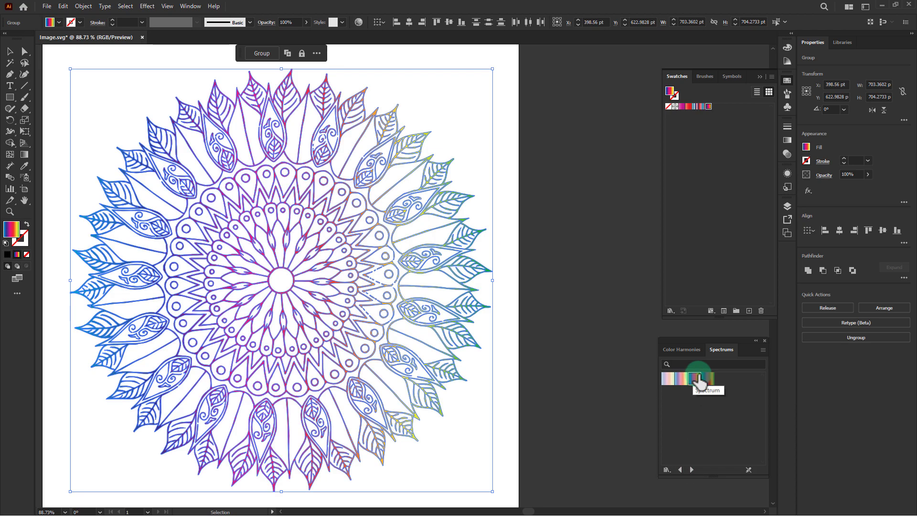
{"action": "left_click", "coordinate": [561, 298]}
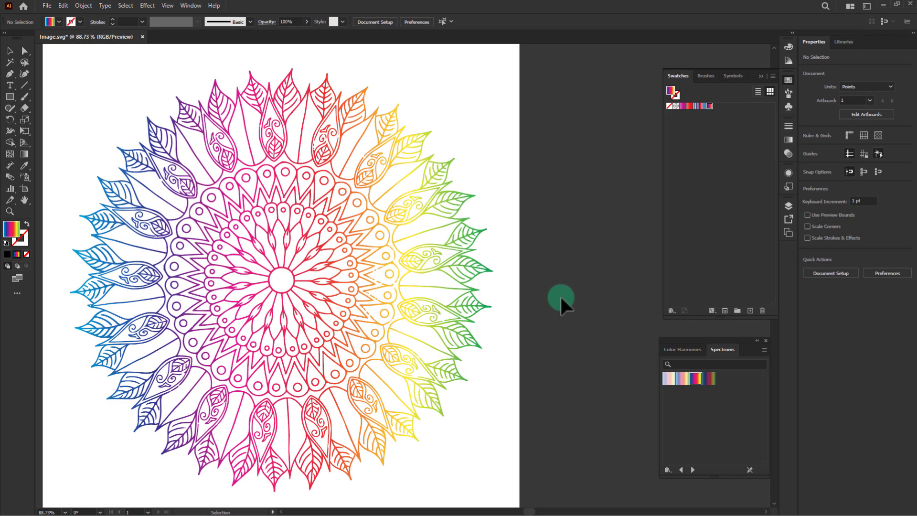